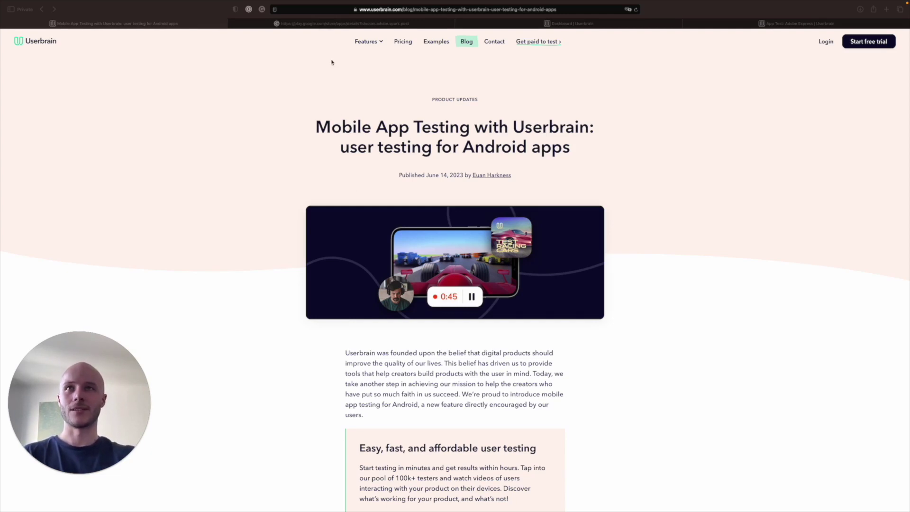
Step: View the Adobe Express Google Play page, then show the Userbrain dashboard of all tests
click(318, 24)
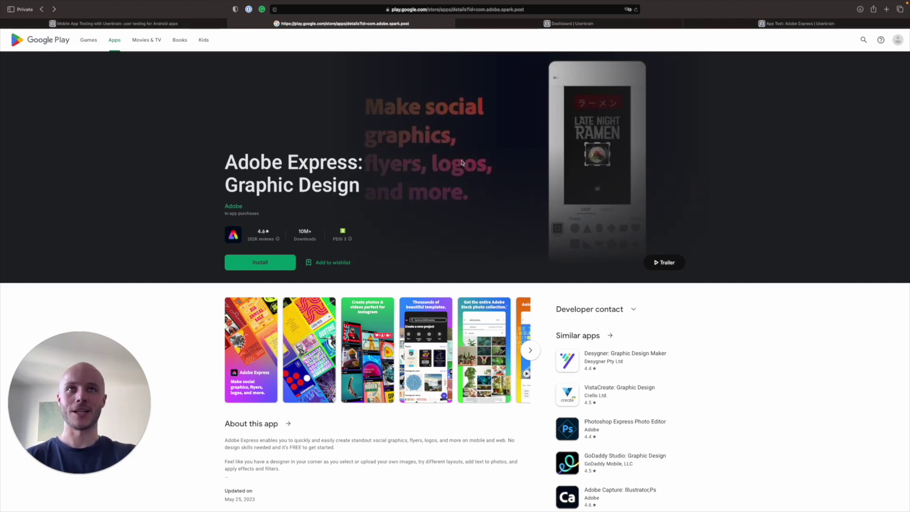
mouse_move(565, 26)
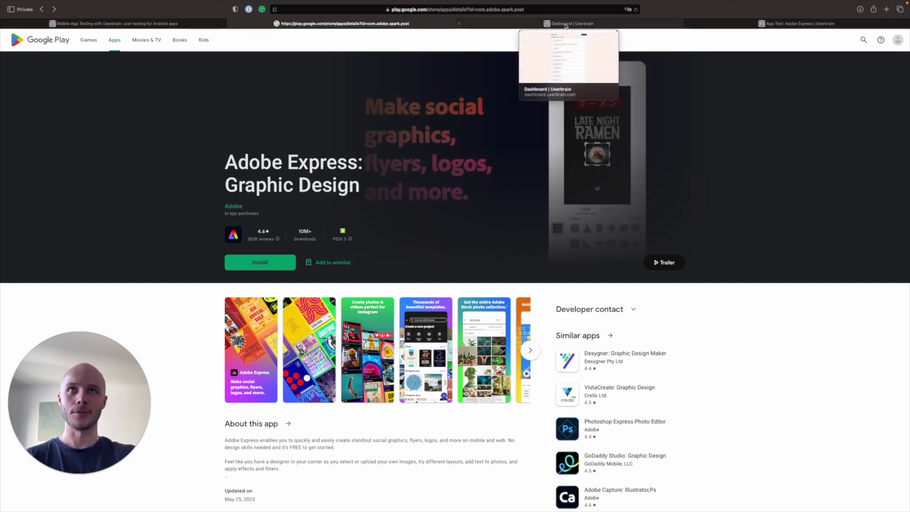
click(562, 27)
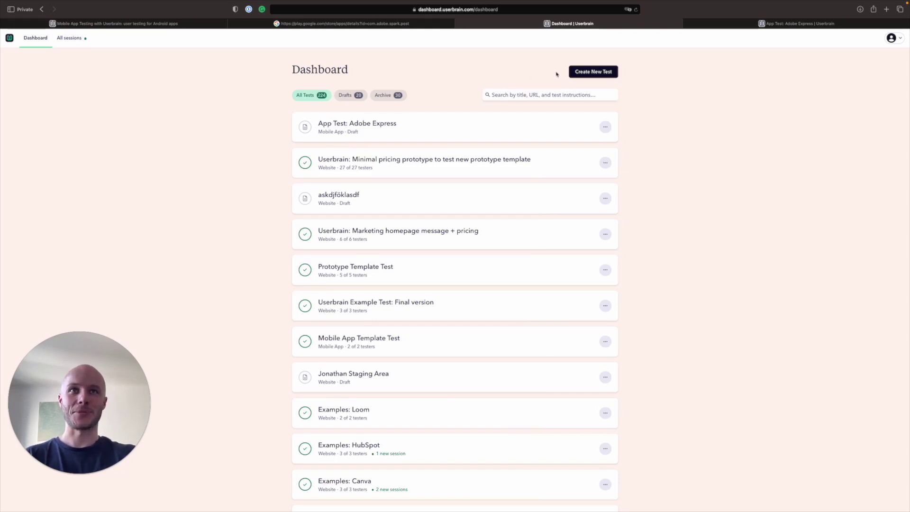
Step: Create a new test and choose the mobile app test type
click(590, 72)
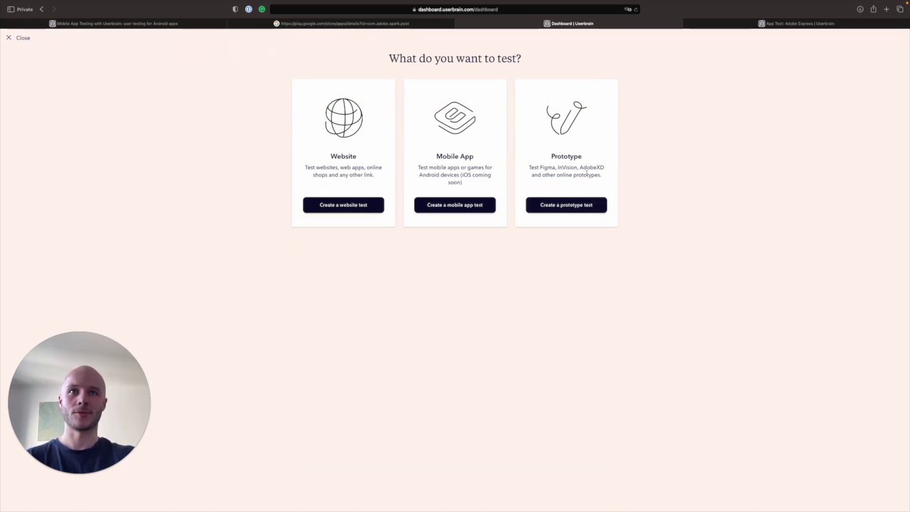
click(457, 206)
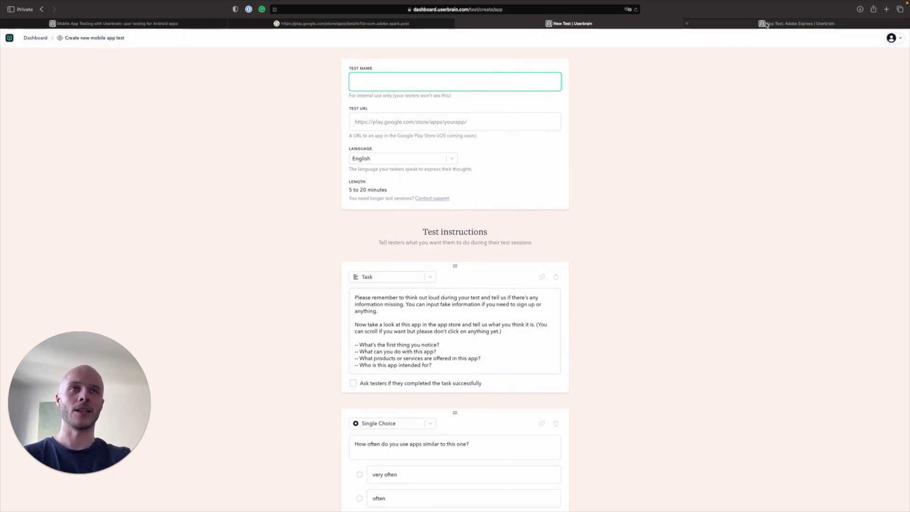
Step: Check the Adobe Express setup against its Google Play listing and keep English as testers' language
click(766, 24)
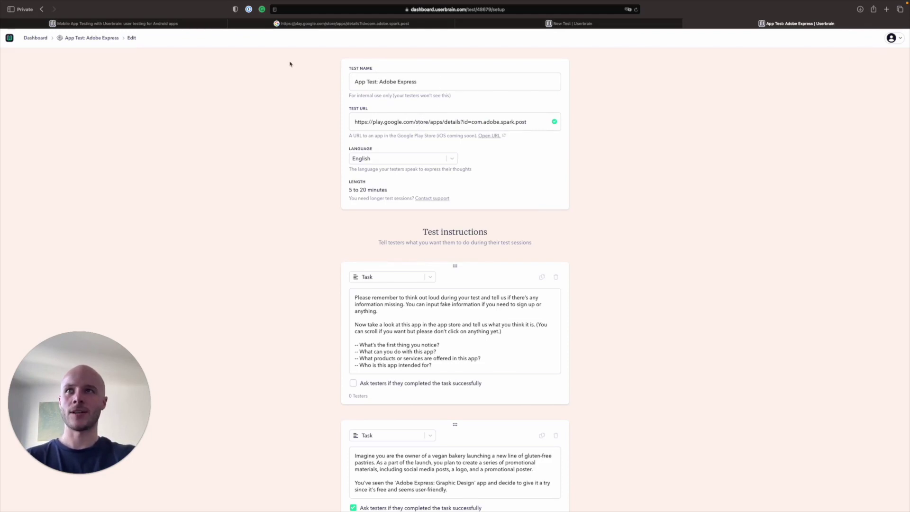
click(285, 23)
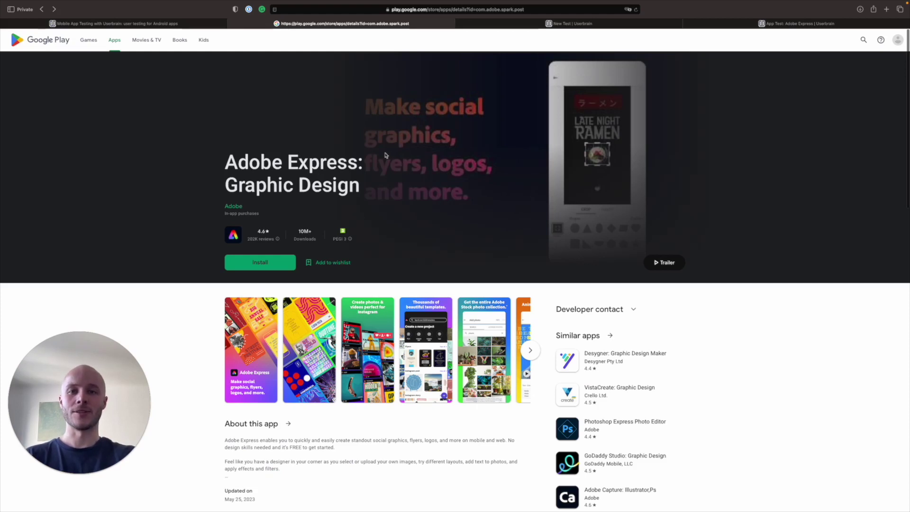
click(720, 23)
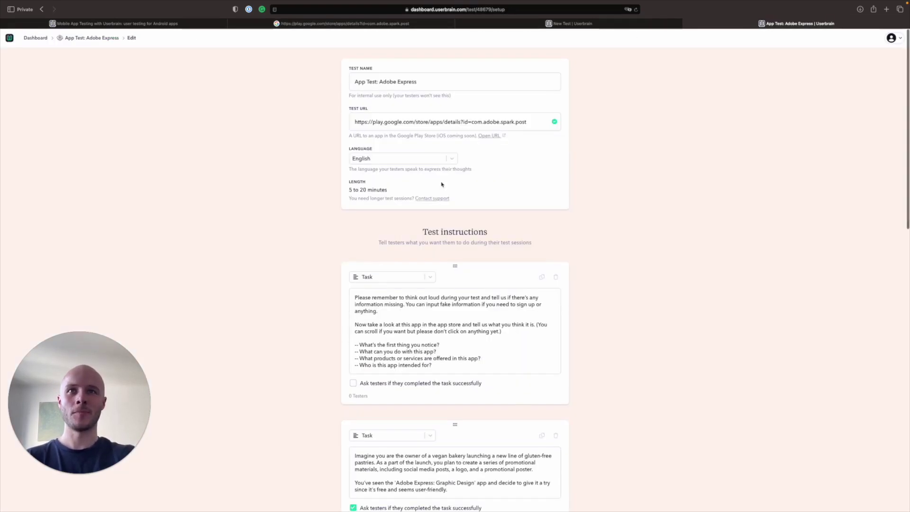
click(451, 159)
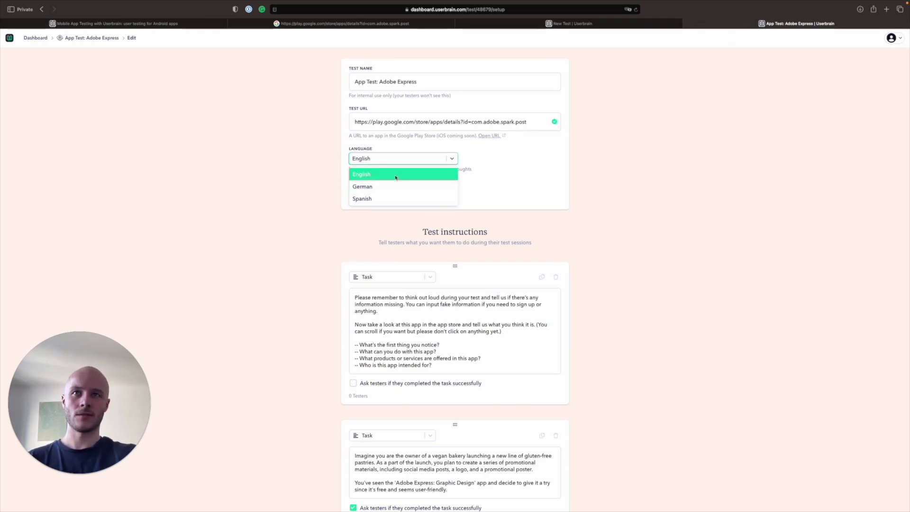
click(452, 160)
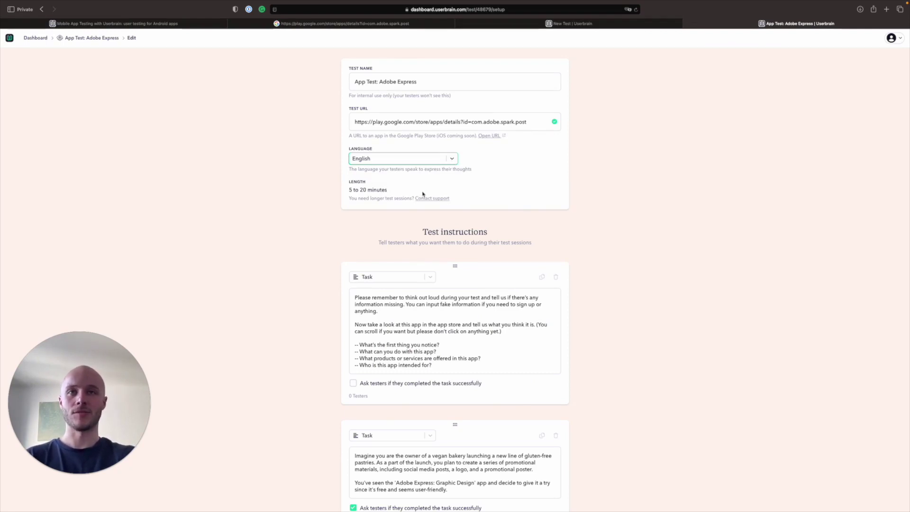
scroll(465, 288, down, 2)
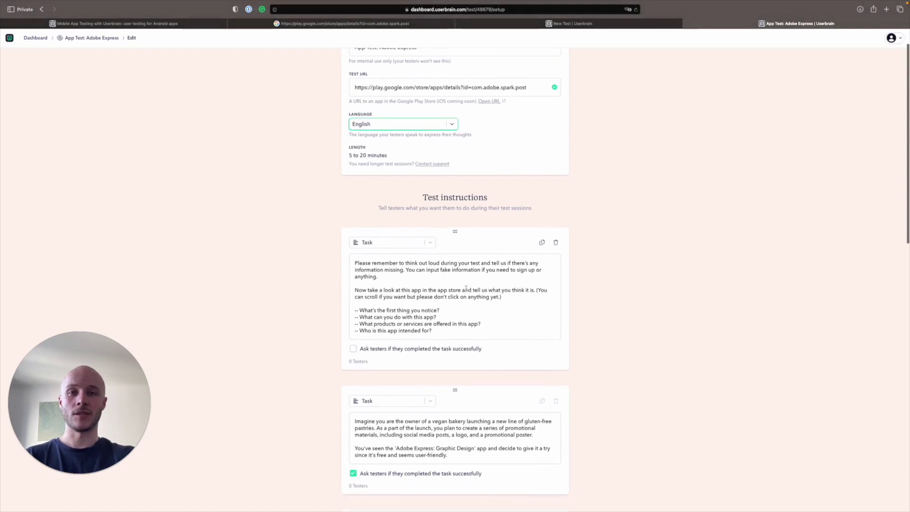
scroll(466, 288, down, 1)
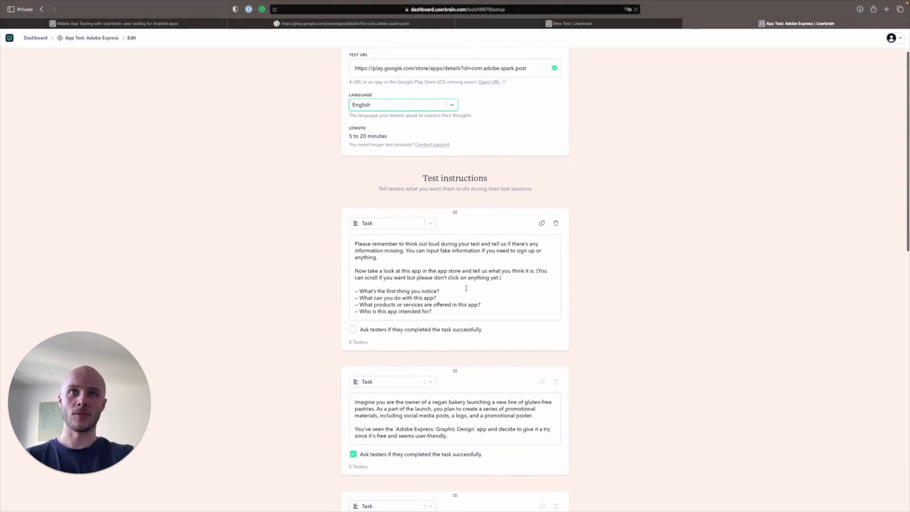
scroll(489, 191, down, 3)
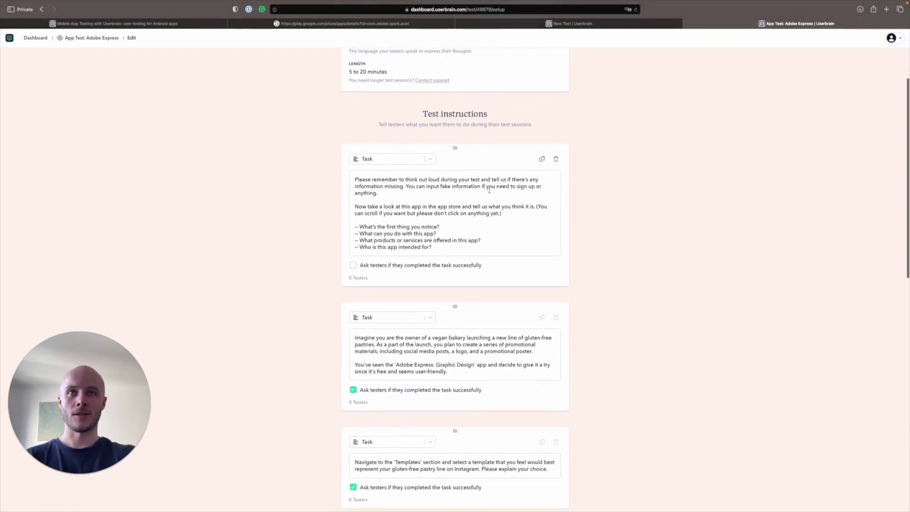
scroll(489, 191, down, 2)
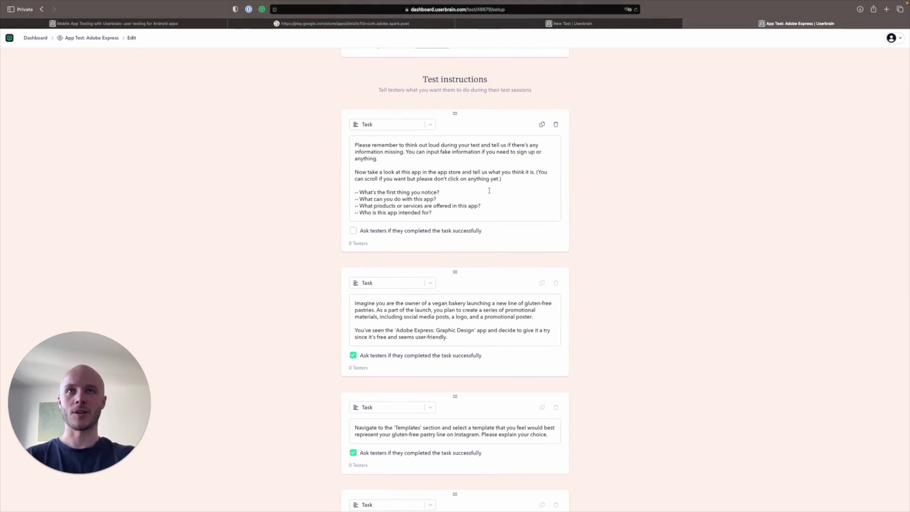
scroll(489, 191, down, 1)
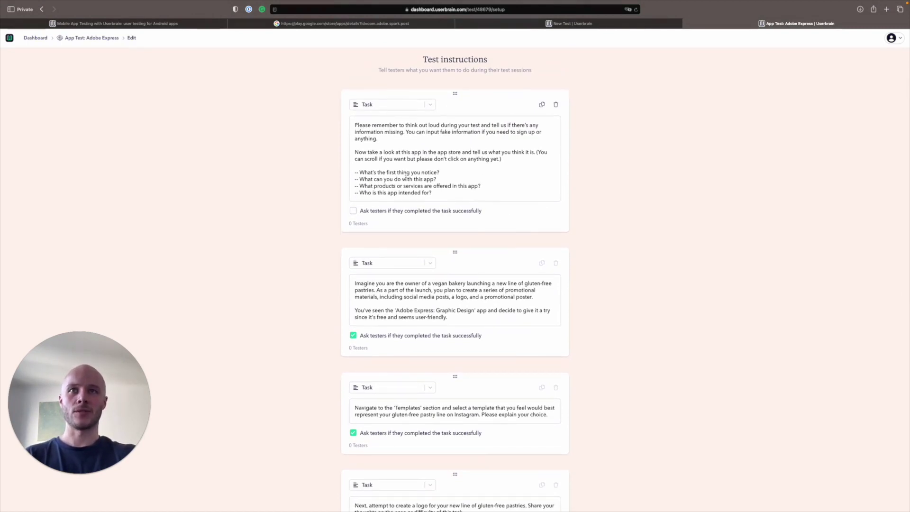
scroll(398, 345, down, 10)
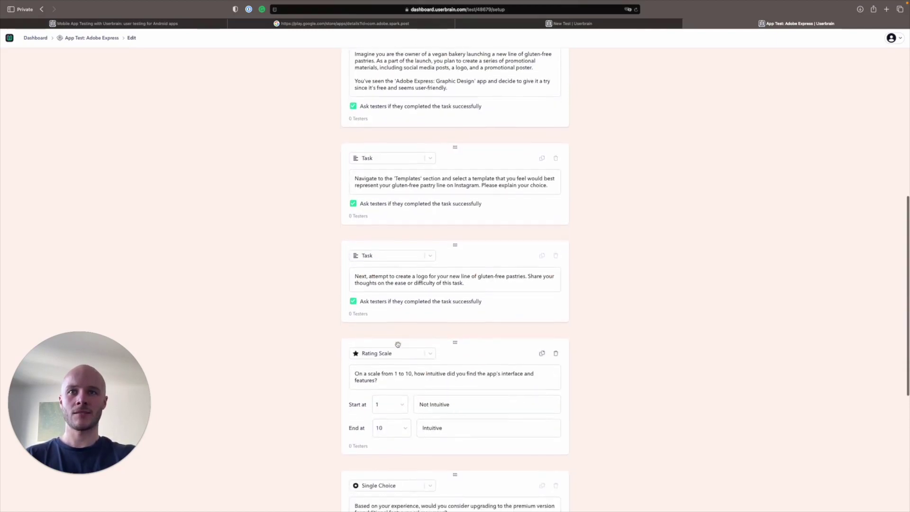
scroll(398, 345, down, 12)
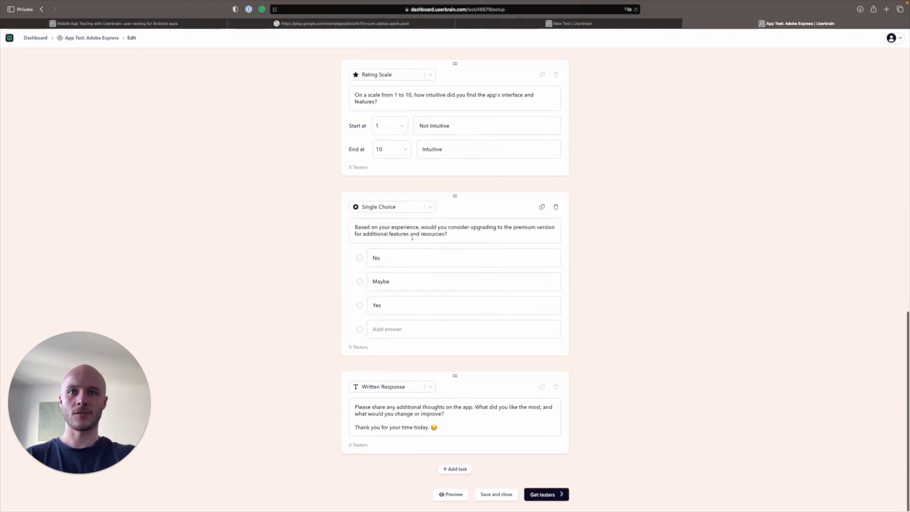
click(431, 387)
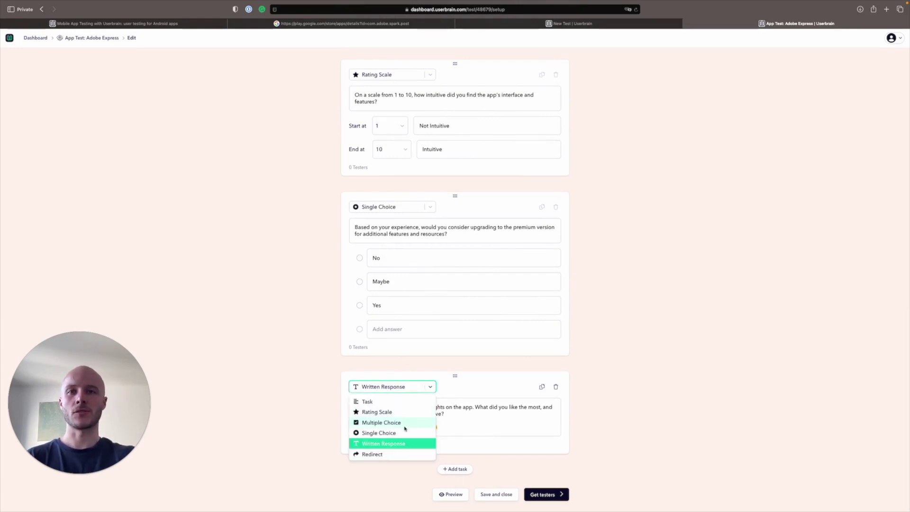
click(652, 411)
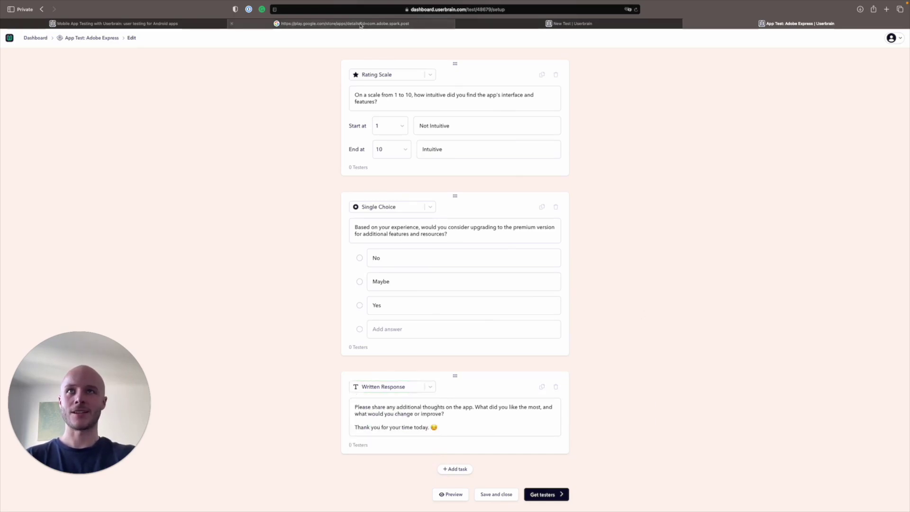
click(336, 23)
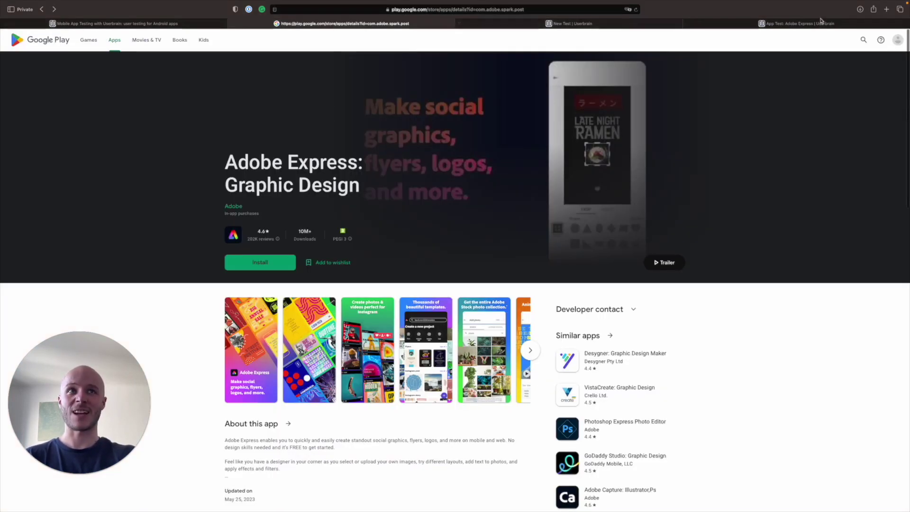
click(799, 23)
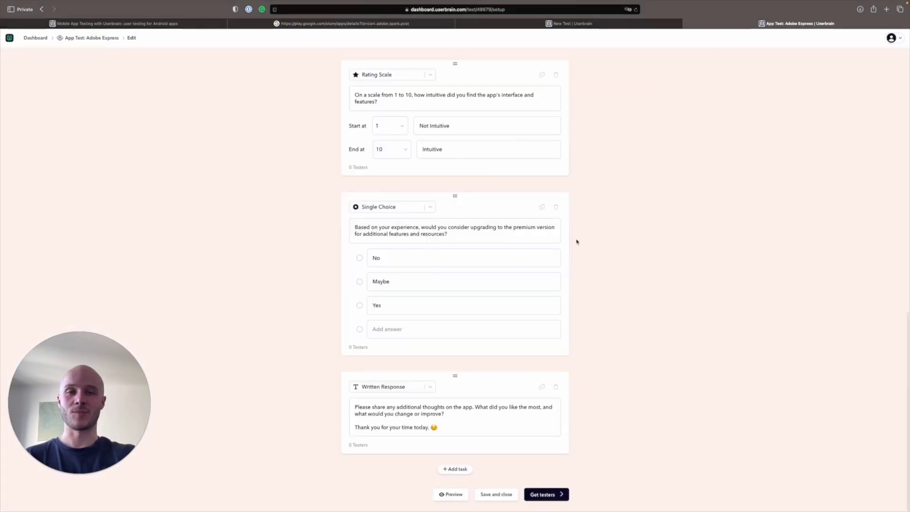
scroll(570, 252, up, 15)
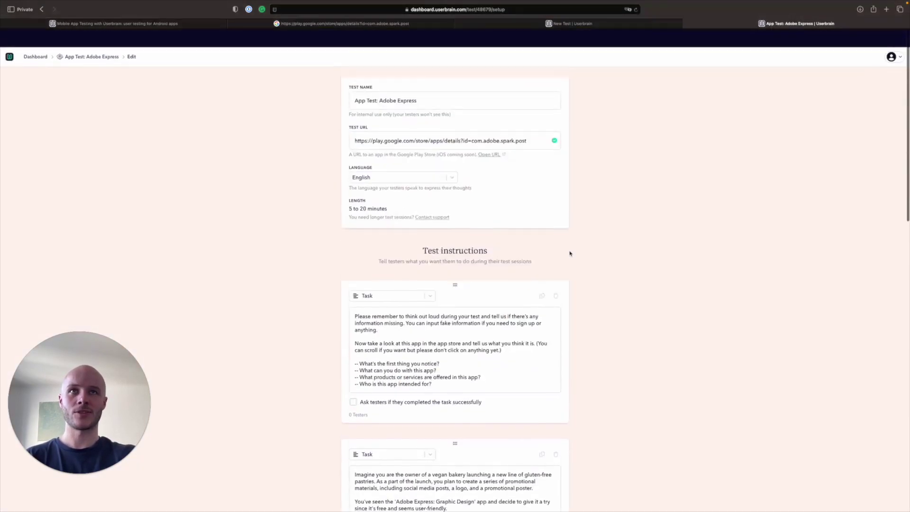
scroll(570, 253, down, 15)
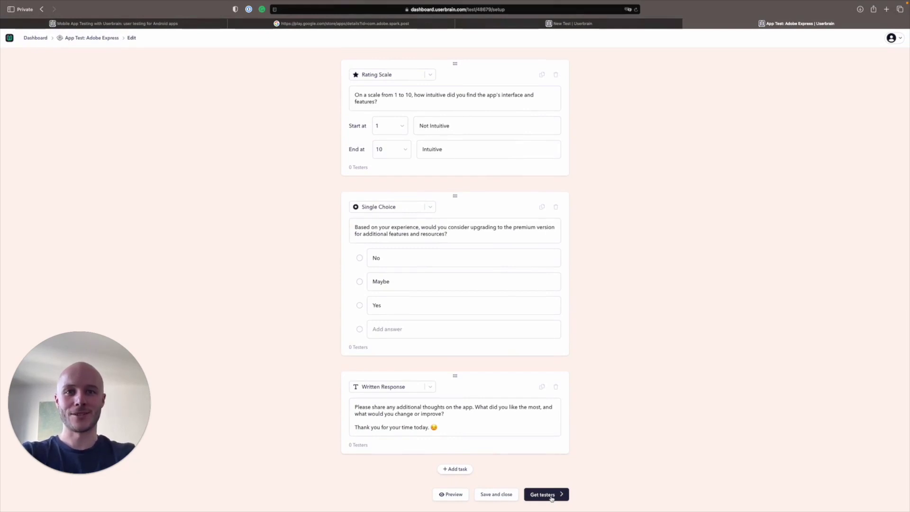
click(549, 495)
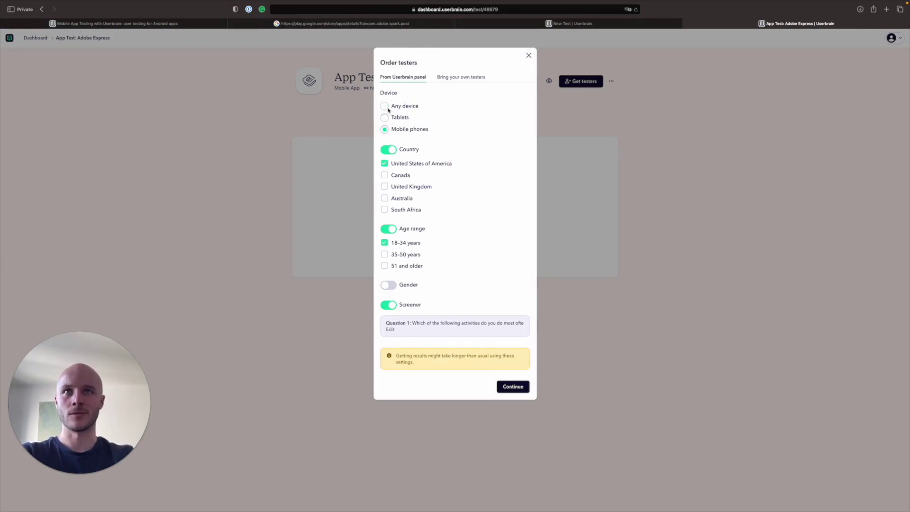
Step: Target testers on any device
click(384, 106)
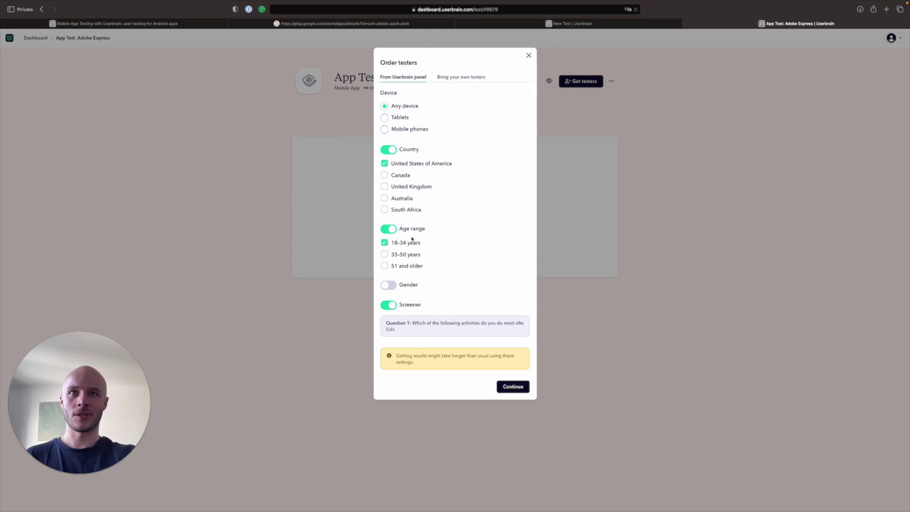
drag(426, 245, 428, 230)
click(431, 252)
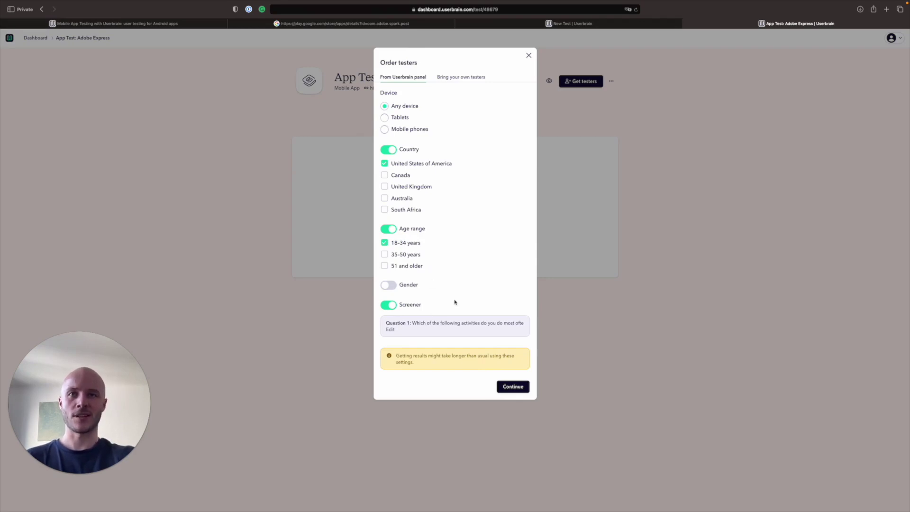
Step: Keep the screener question unchanged and confirm the United States, 18–34 targeting
click(390, 331)
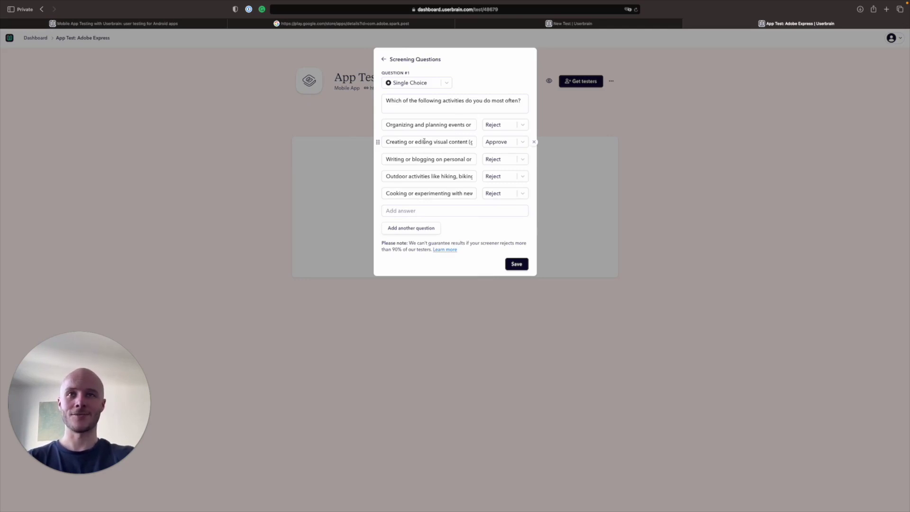
click(516, 264)
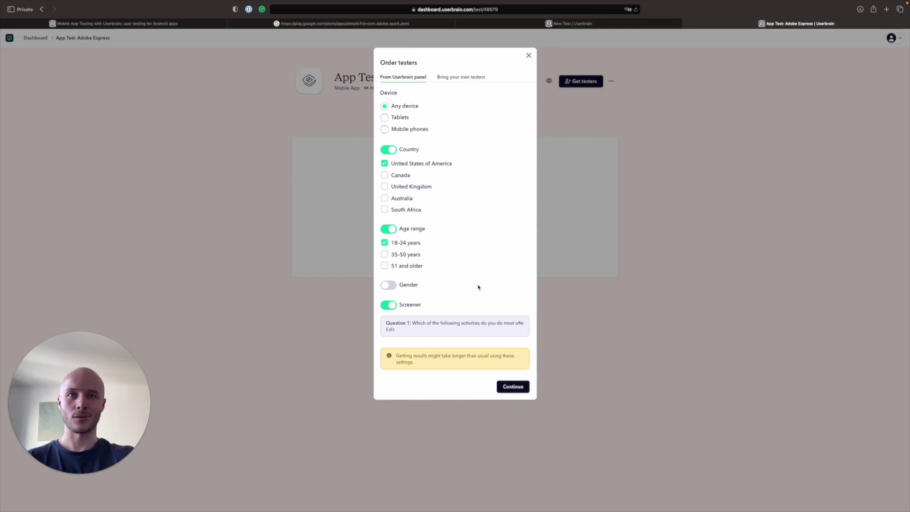
click(510, 388)
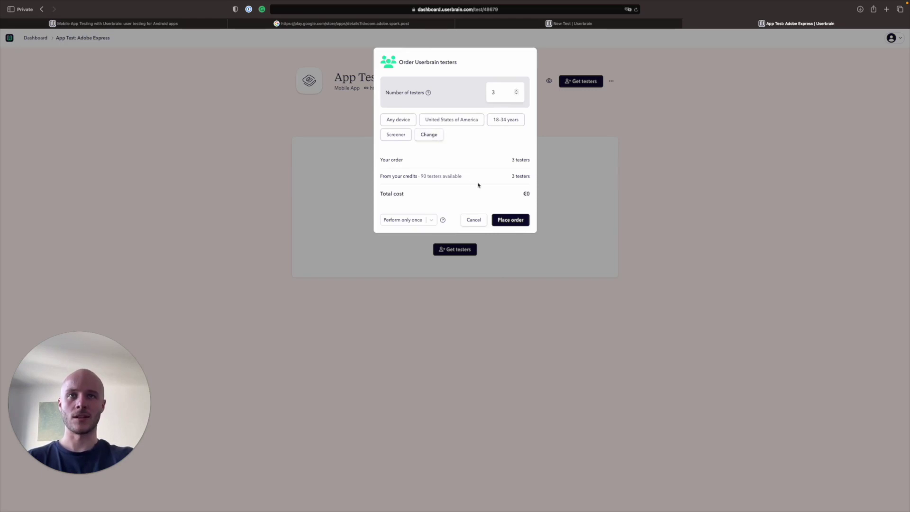
Step: Keep the order at 3 testers paid from credits and place it
drag(478, 181, 418, 176)
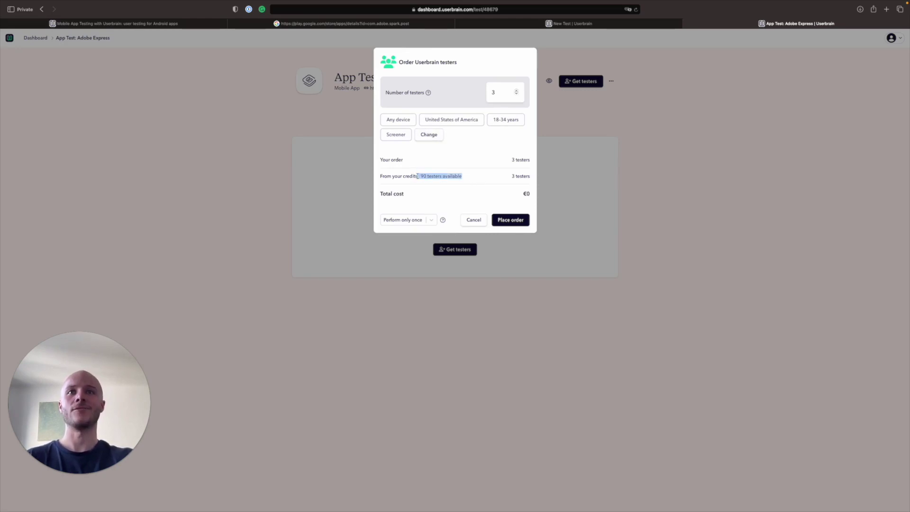
click(457, 169)
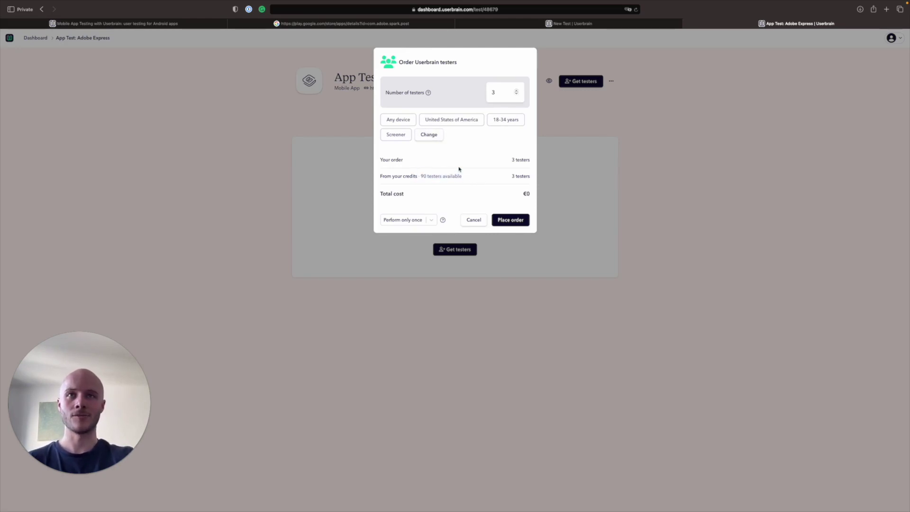
click(516, 94)
click(477, 174)
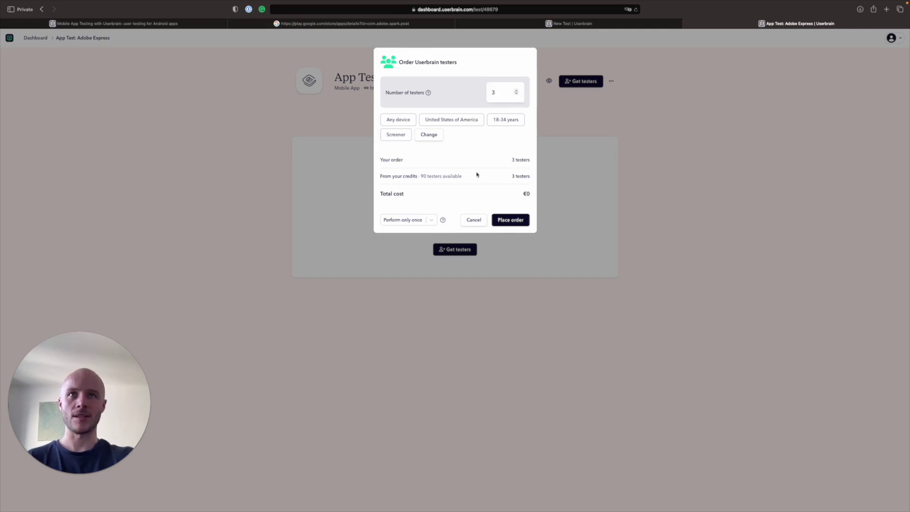
click(516, 221)
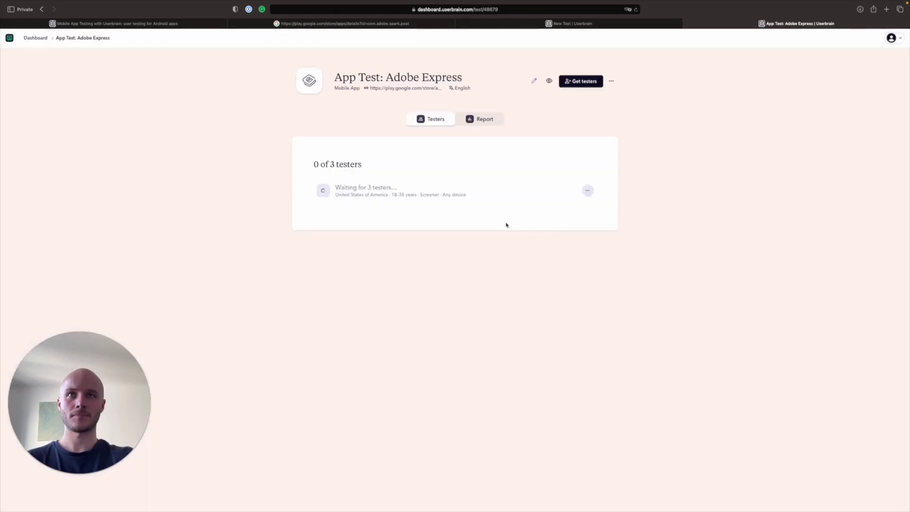